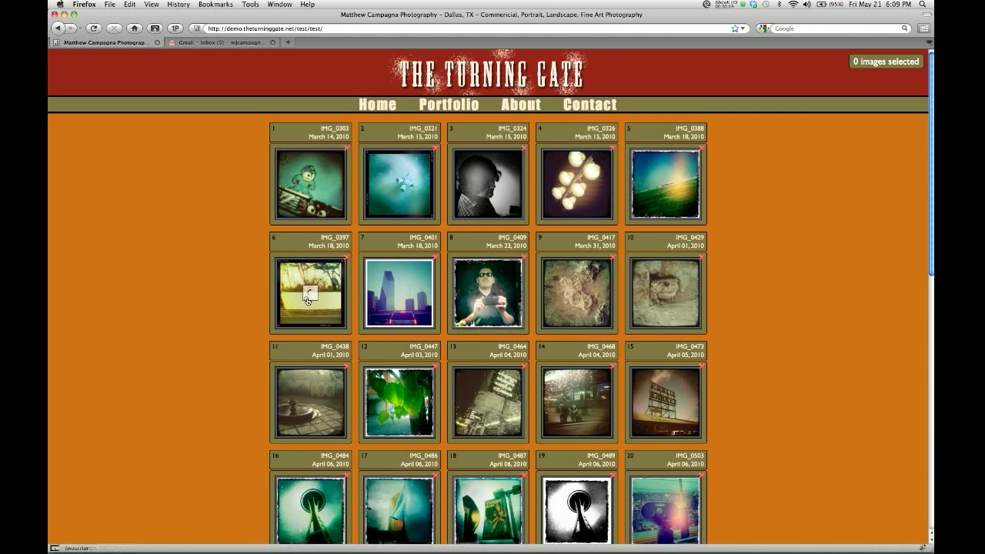
View photo 6 and the city skyline full-size, then return to the thumbnail grid.
left_click_drag(307, 298, 327, 296)
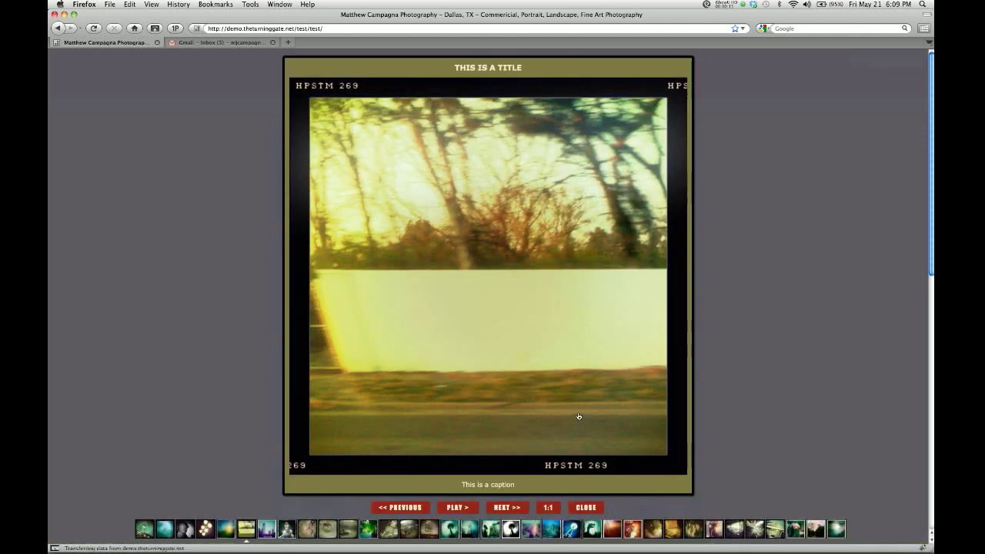
left_click(502, 508)
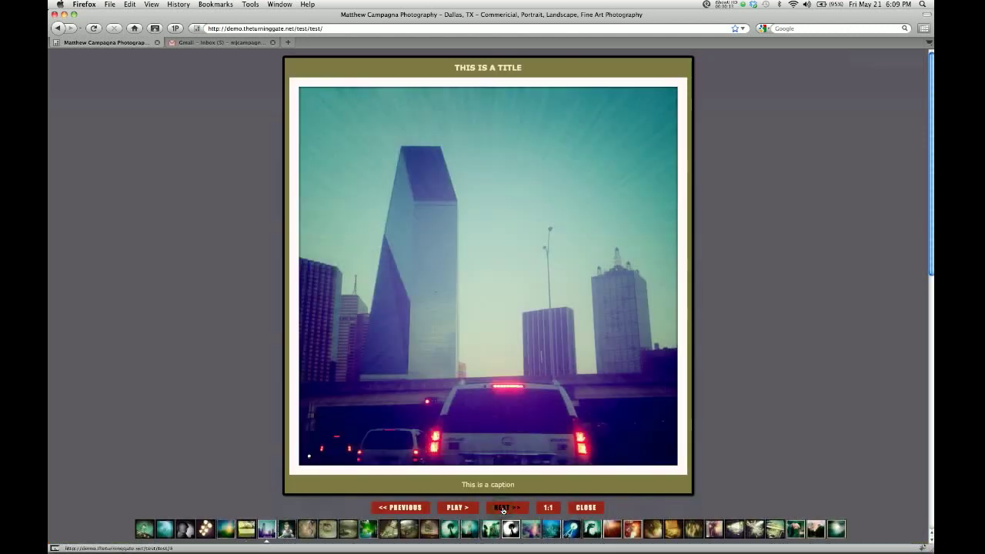
left_click(502, 509)
left_click(504, 288)
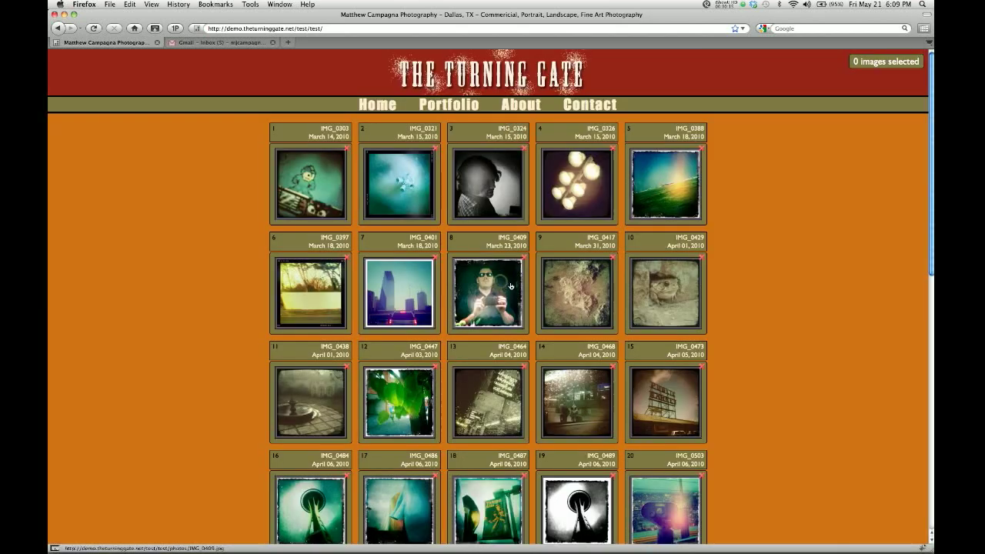
Mark photos 9, 5, 11 and 18 as client selects, scrolling through the gallery.
left_click(614, 258)
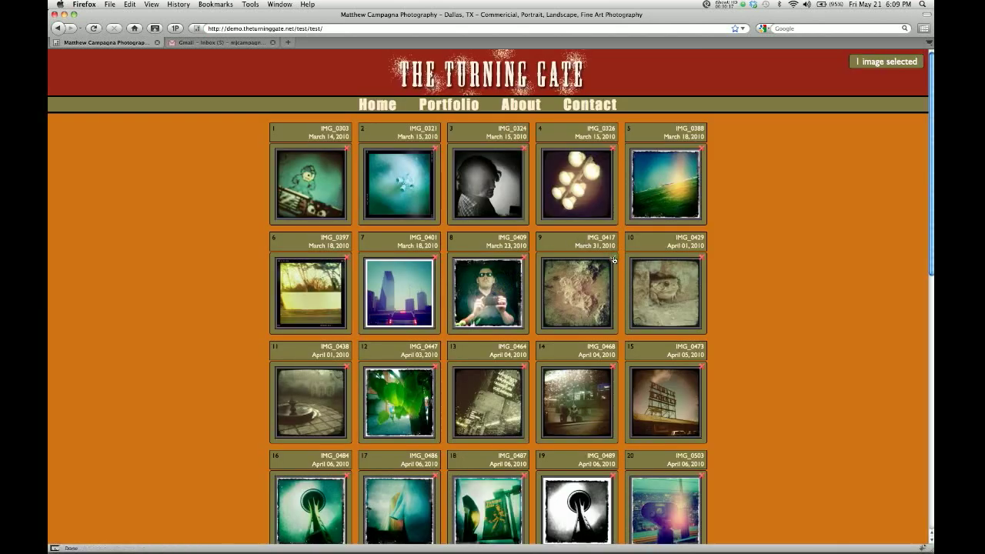
left_click(701, 149)
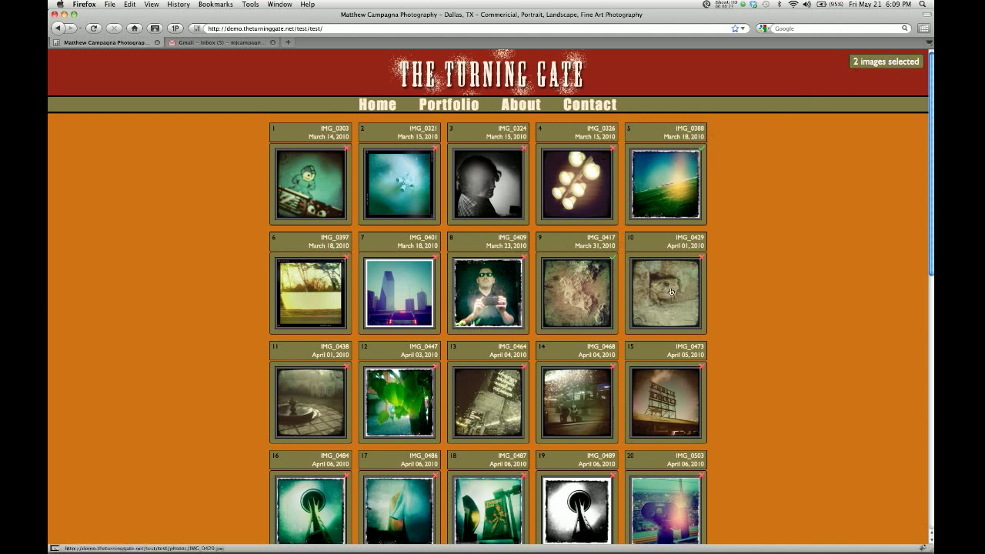
scroll(480, 303, "down", 3)
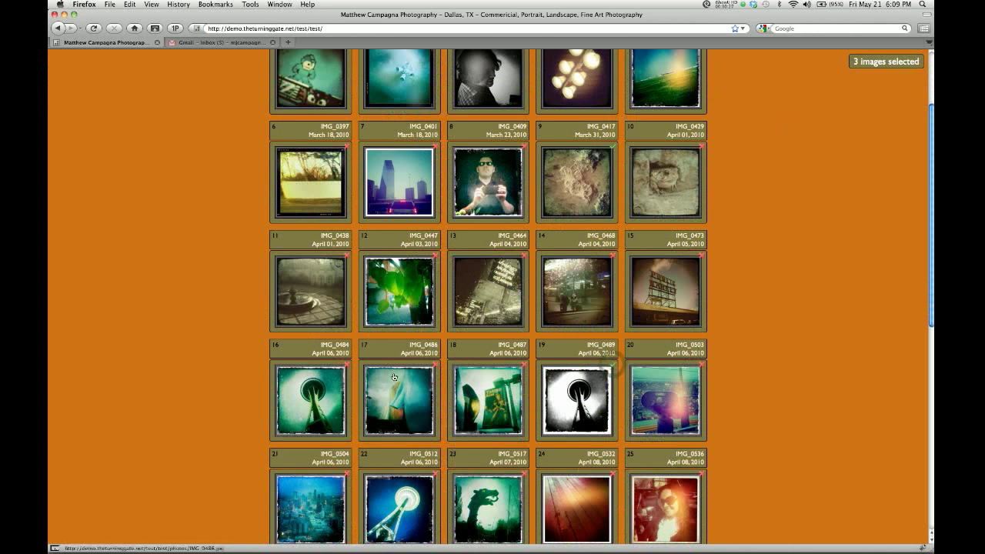
left_click(345, 256)
scroll(344, 258, "down", 3)
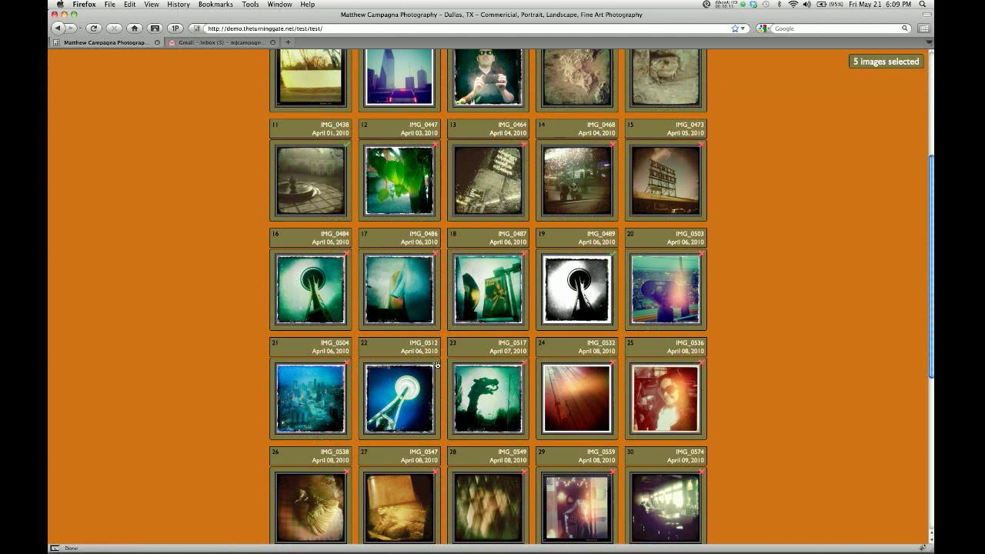
scroll(437, 364, "down", 6)
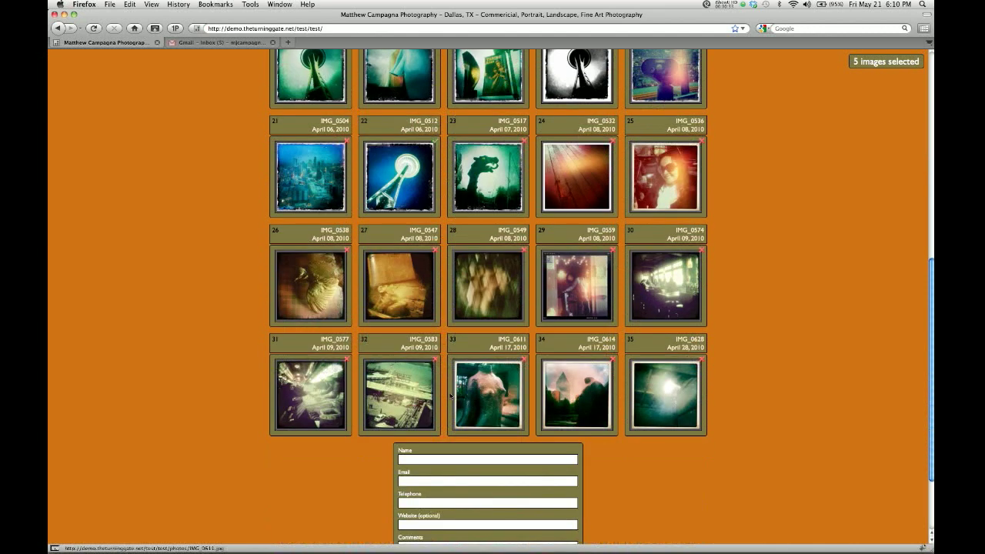
scroll(450, 396, "up", 2)
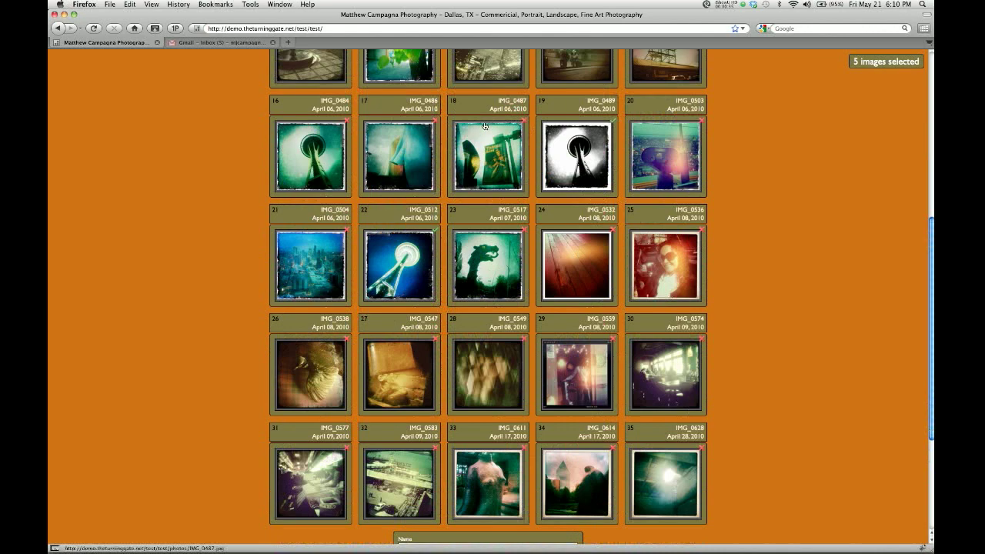
scroll(485, 126, "up", 3)
left_click(523, 232)
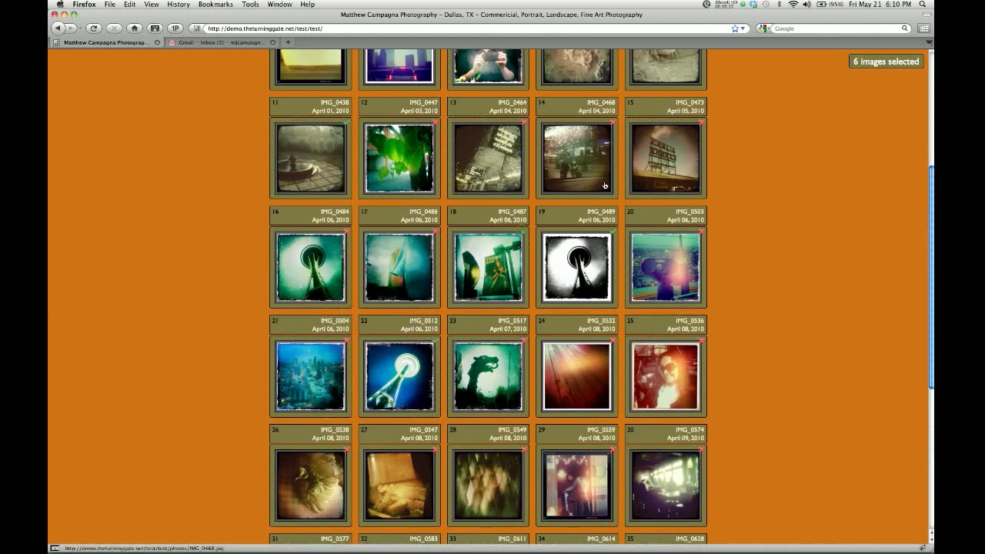
scroll(835, 117, "up", 3)
scroll(835, 117, "down", 10)
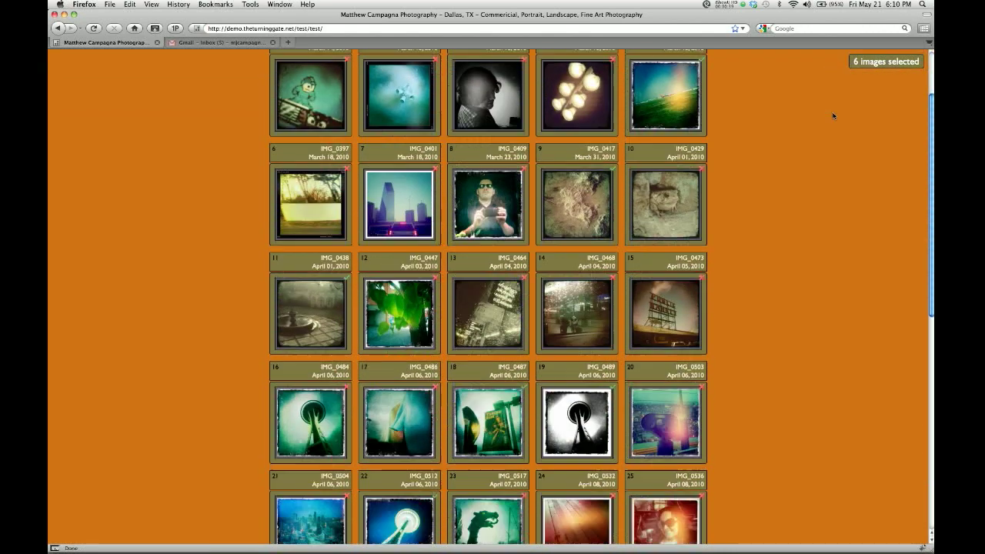
scroll(831, 114, "down", 2)
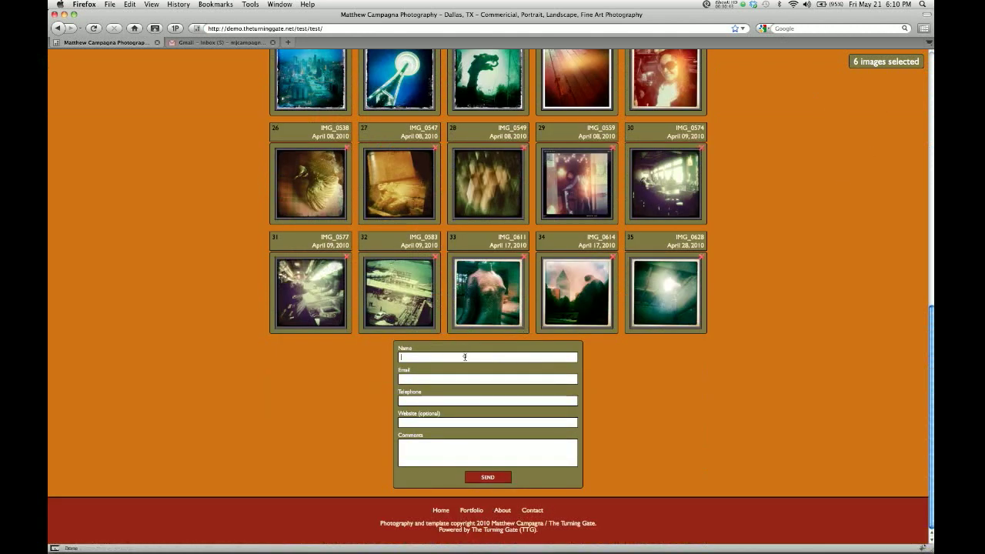
Enter the client's first name in the Name field and try submitting the form.
left_click(465, 357)
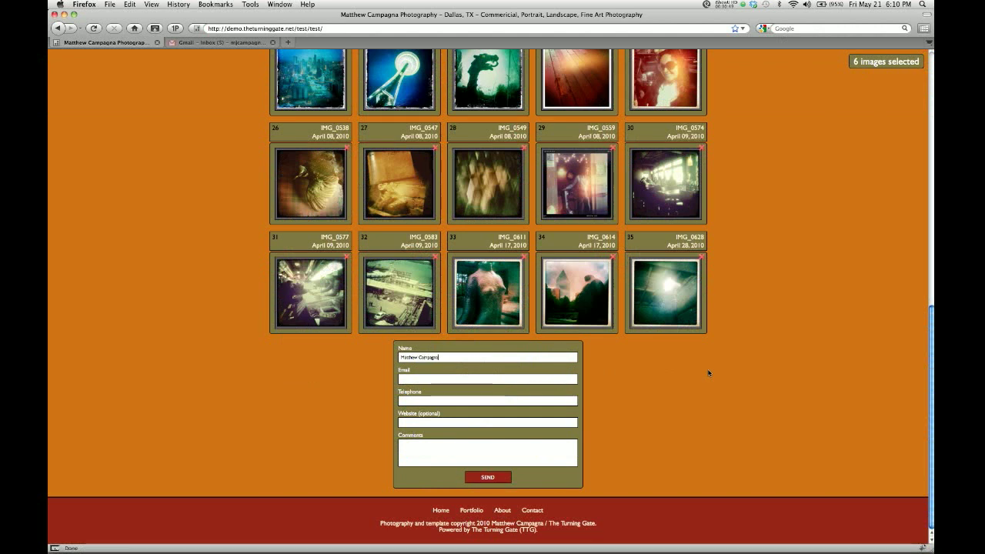
key("Tab")
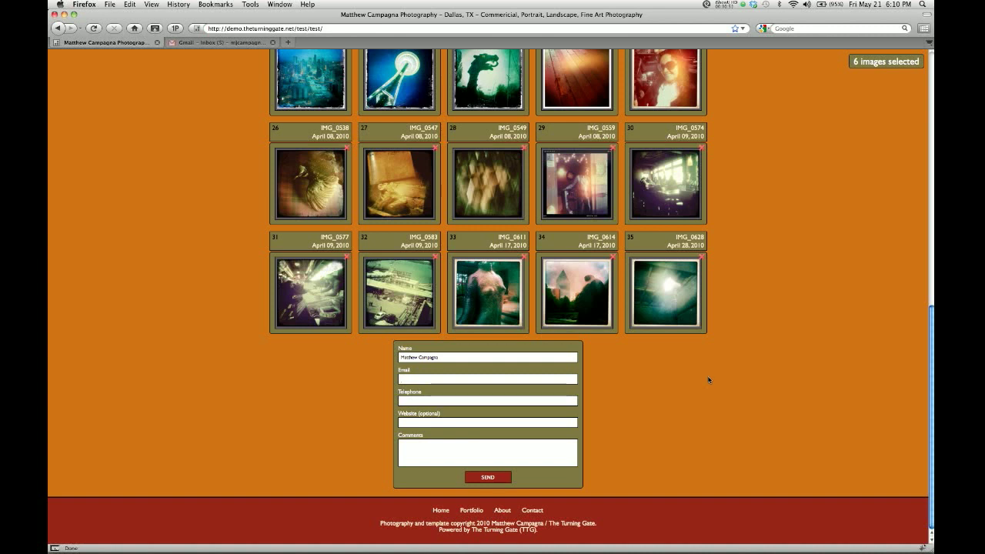
left_click(490, 479)
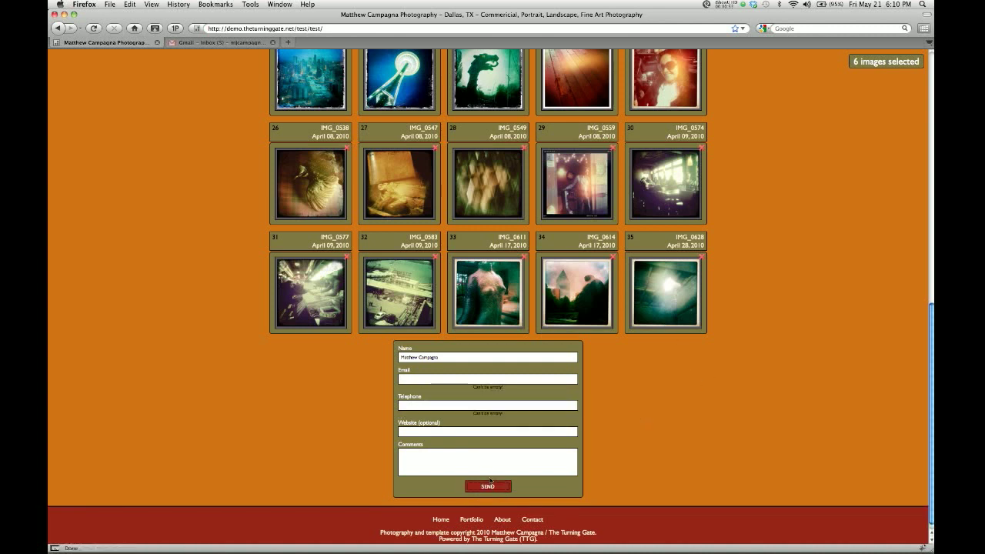
Begin filling the Email field with 'Not public' and move to Telephone.
scroll(490, 473, "down", 1)
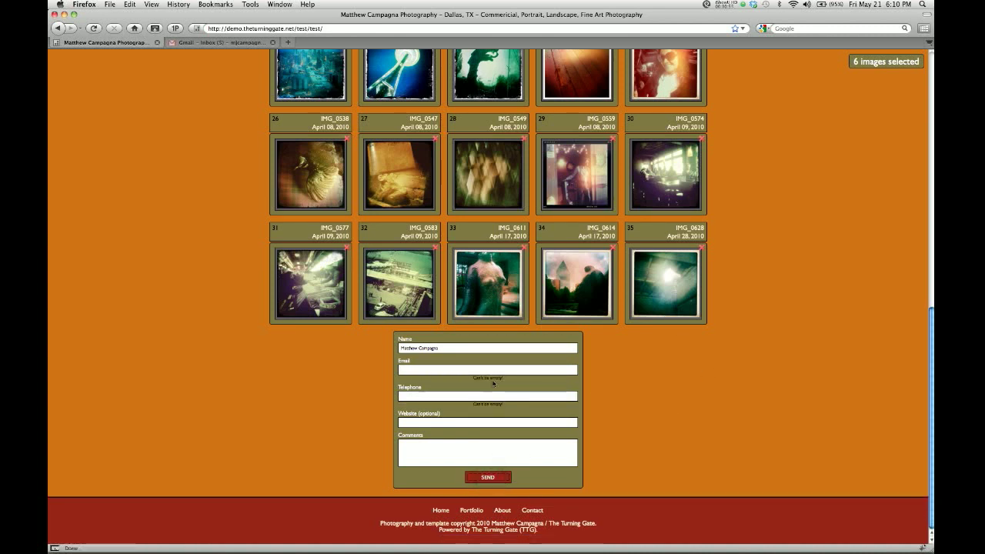
left_click(443, 371)
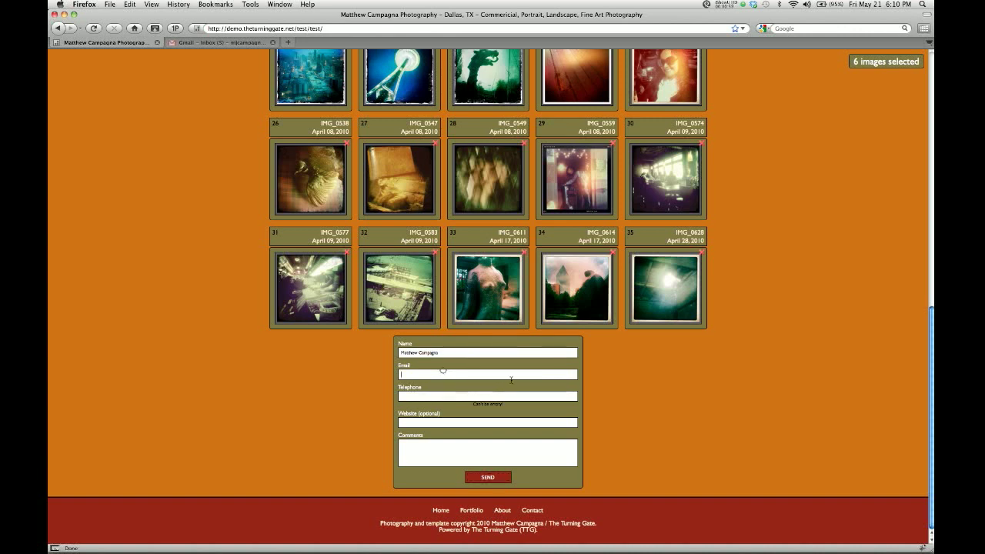
type("Not public")
key("Tab")
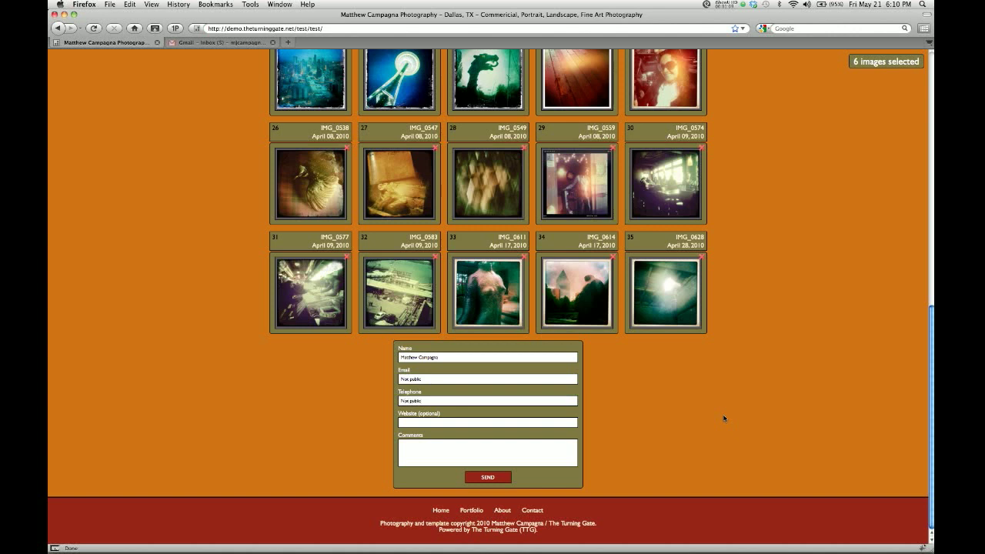
Resubmit the form, then replace the invalid Email with the client's saved e-mail address.
left_click(499, 477)
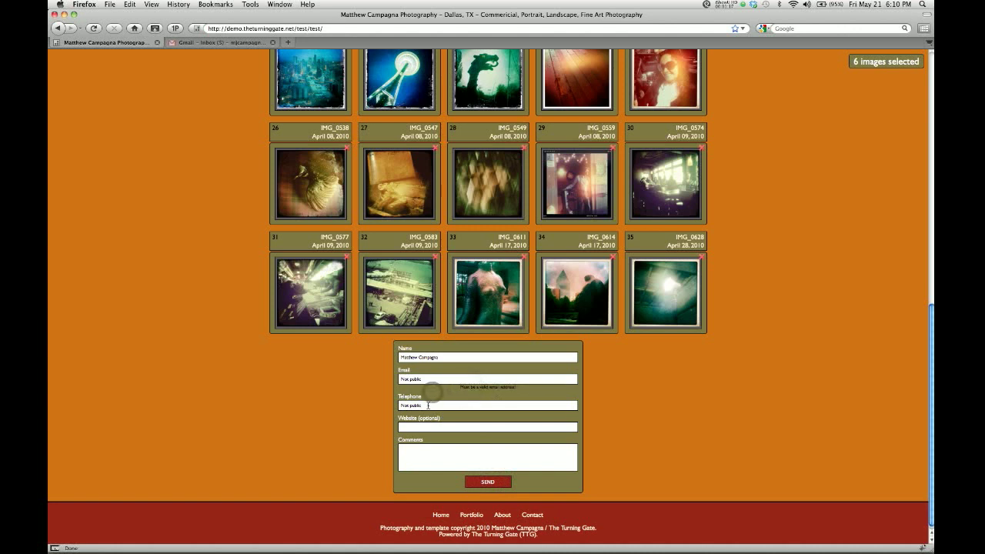
double_click(428, 404)
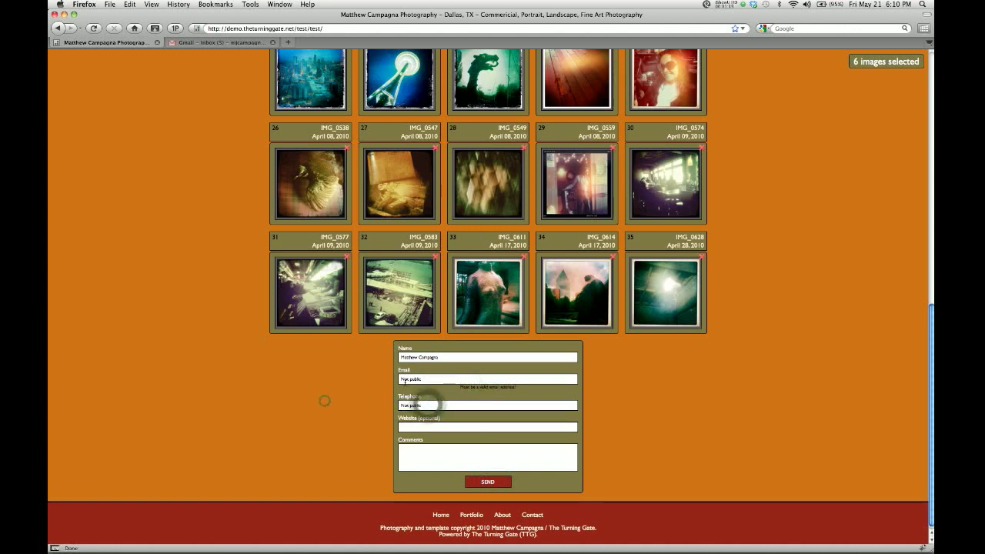
left_click(325, 400)
triple_click(401, 379)
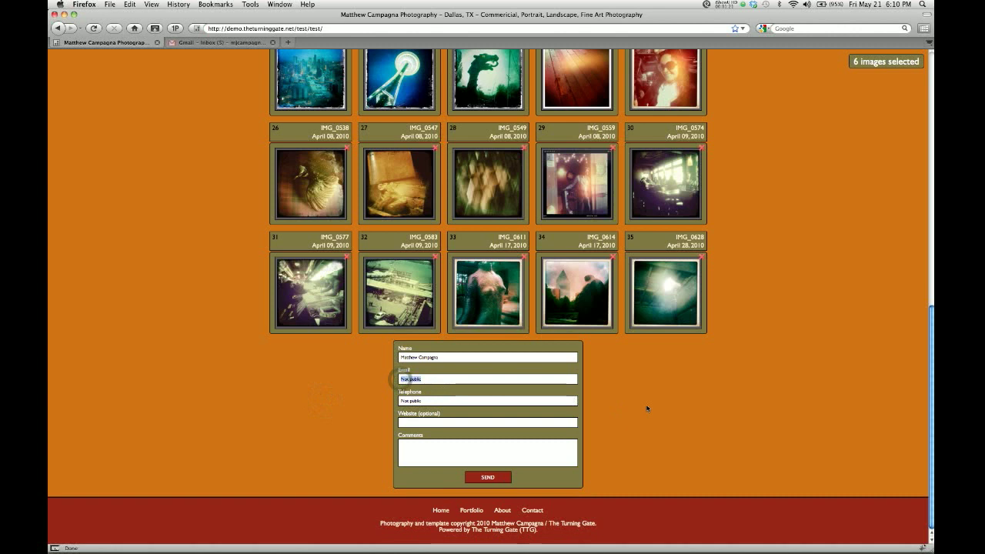
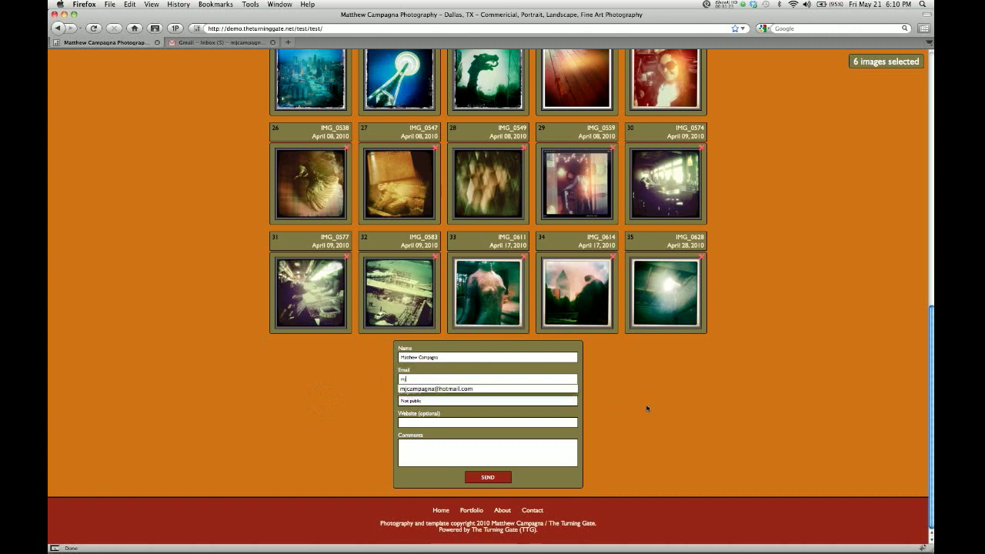
key("Down")
key("Return")
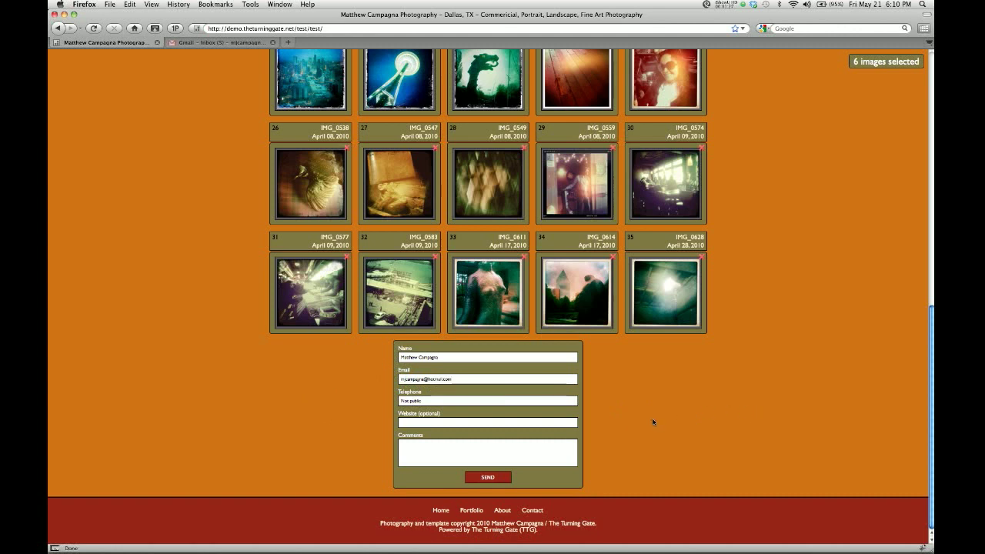
Add the comment 'This is a test' and a website ending in .net.
left_click(472, 462)
type("This is a test")
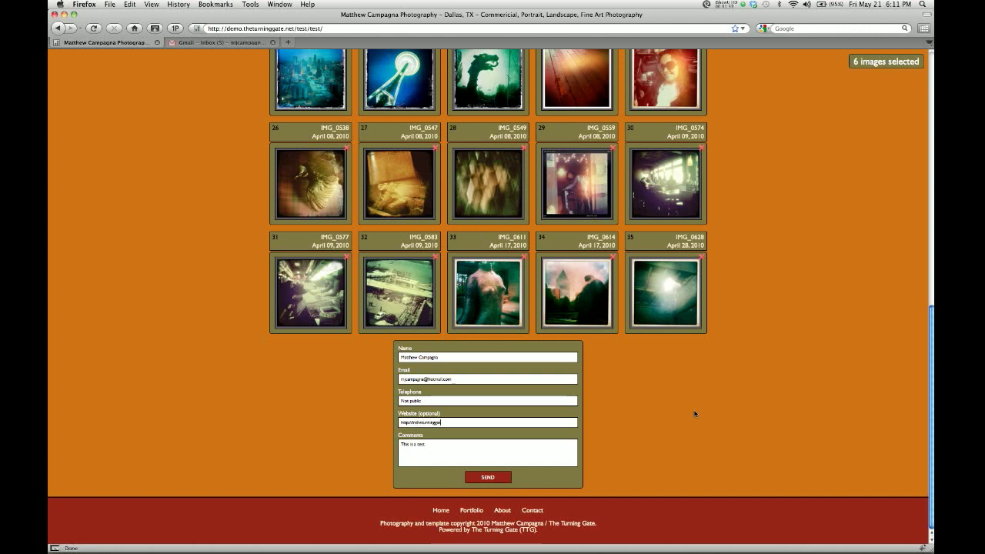
type(".net")
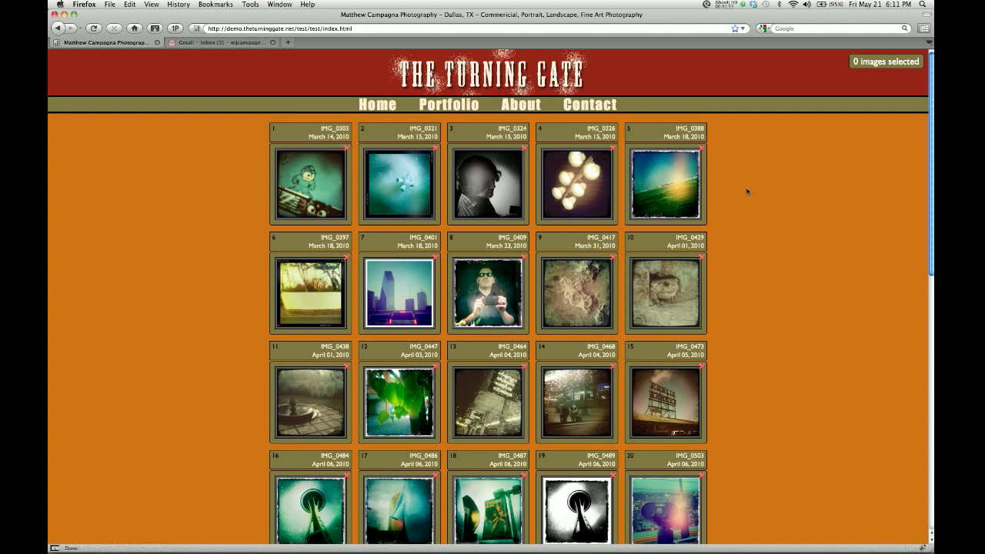
Switch from the gallery to the Gmail inbox tab in Firefox.
left_click(237, 43)
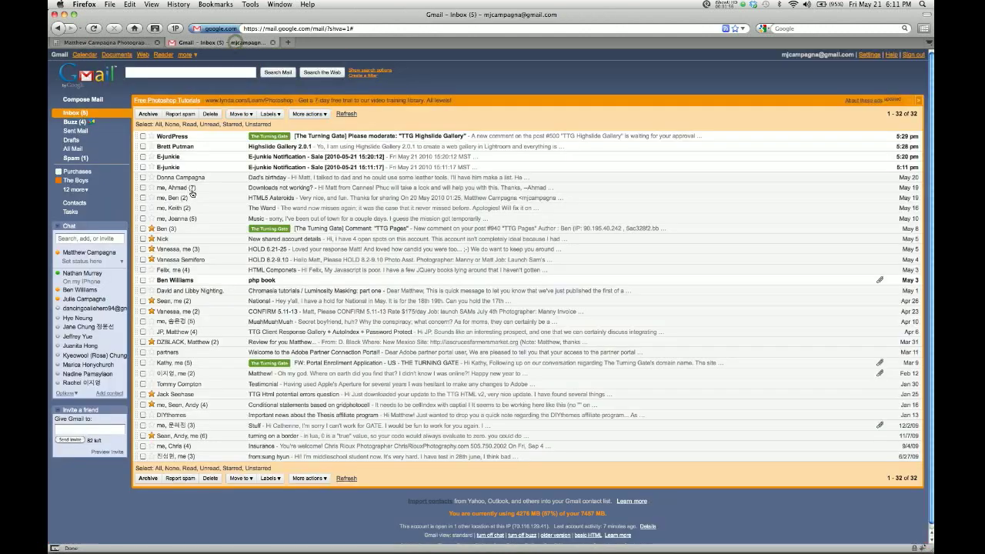
Refresh the inbox, open the FormToEmail Comments message and highlight its gallery title.
left_click(85, 116)
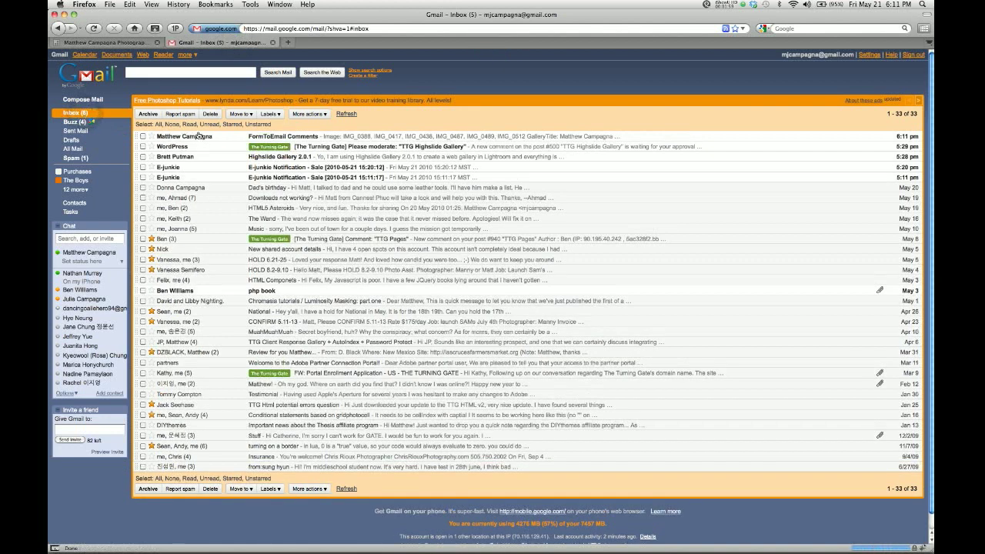
left_click(199, 135)
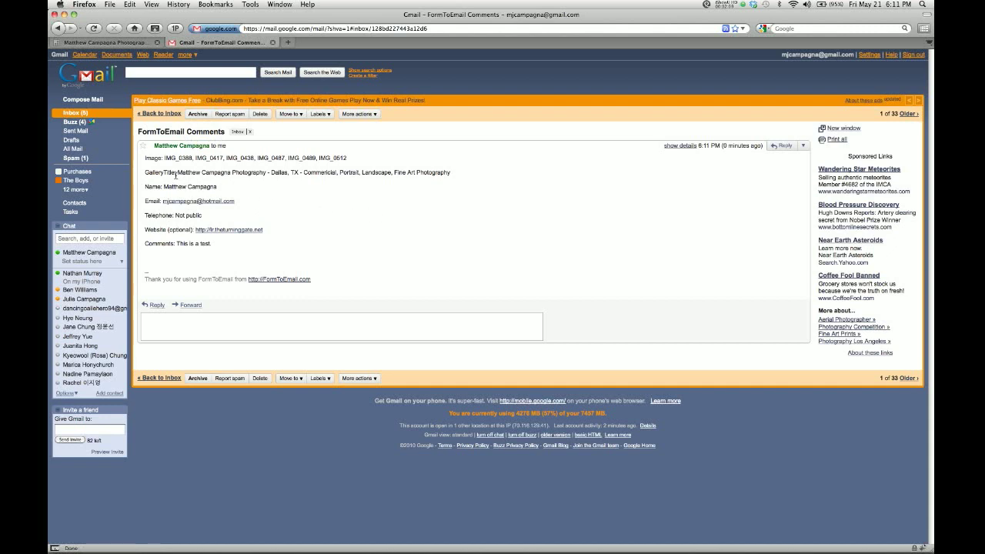
left_click_drag(178, 172, 451, 174)
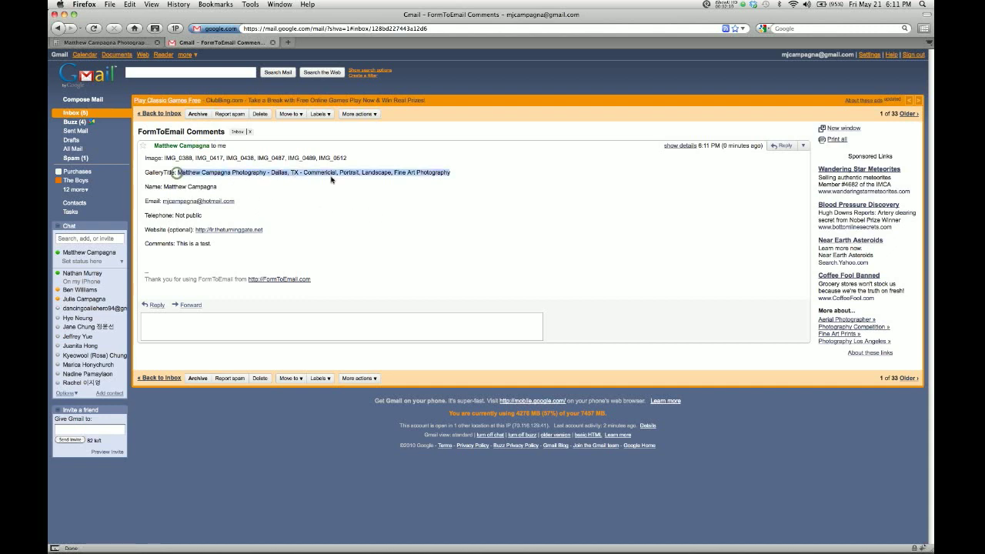
left_click(435, 175)
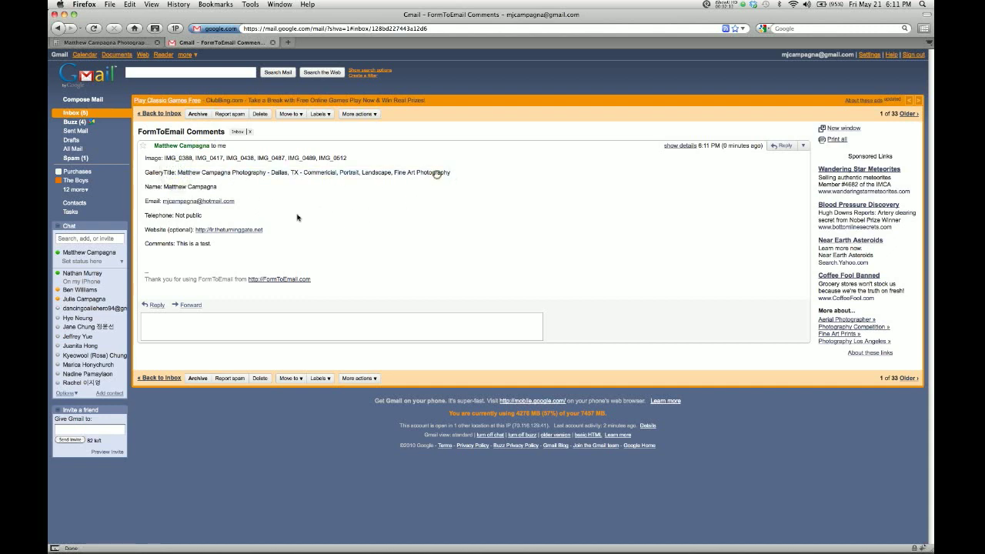
Highlight the client's name, e-mail address and telephone entry in the message.
double_click(173, 187)
left_click(299, 206)
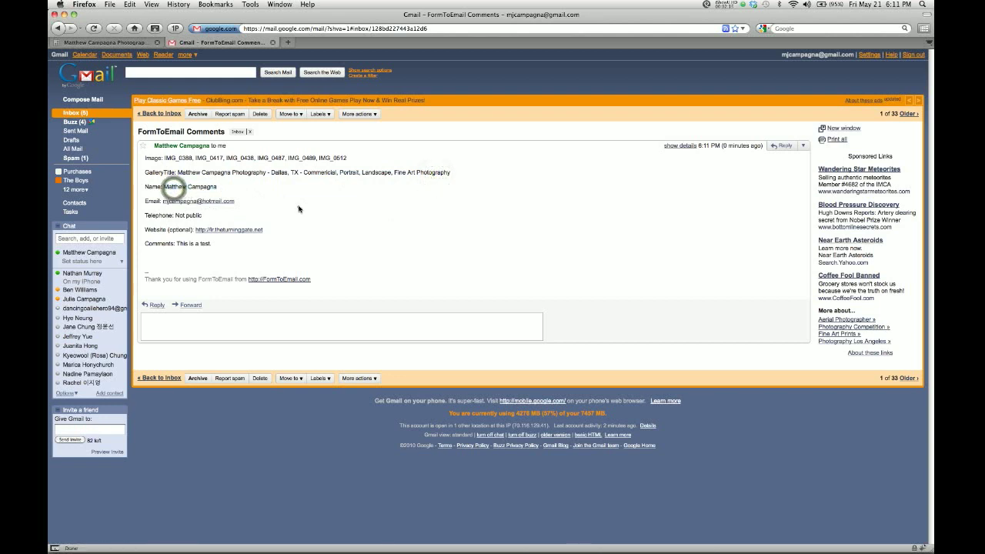
double_click(257, 204)
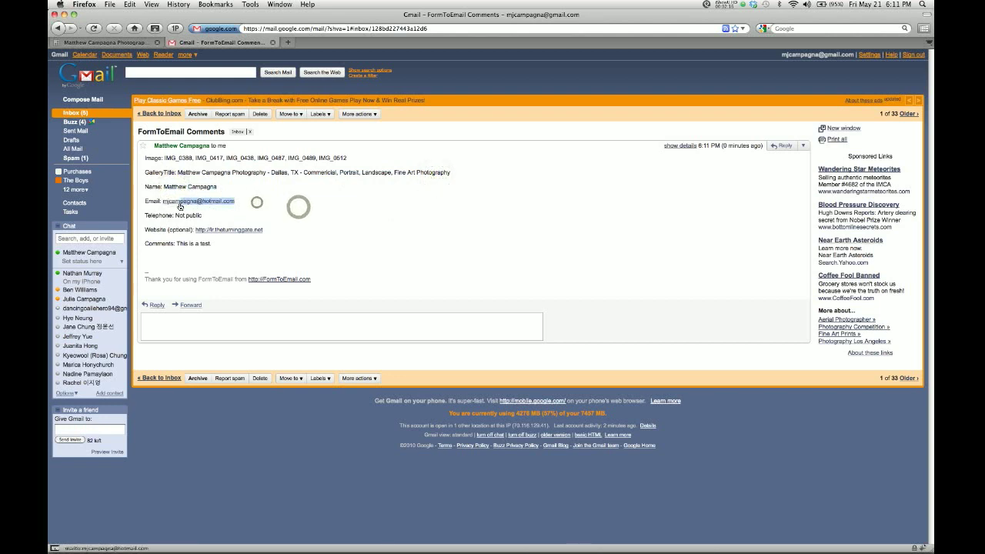
left_click(309, 198)
left_click(179, 215)
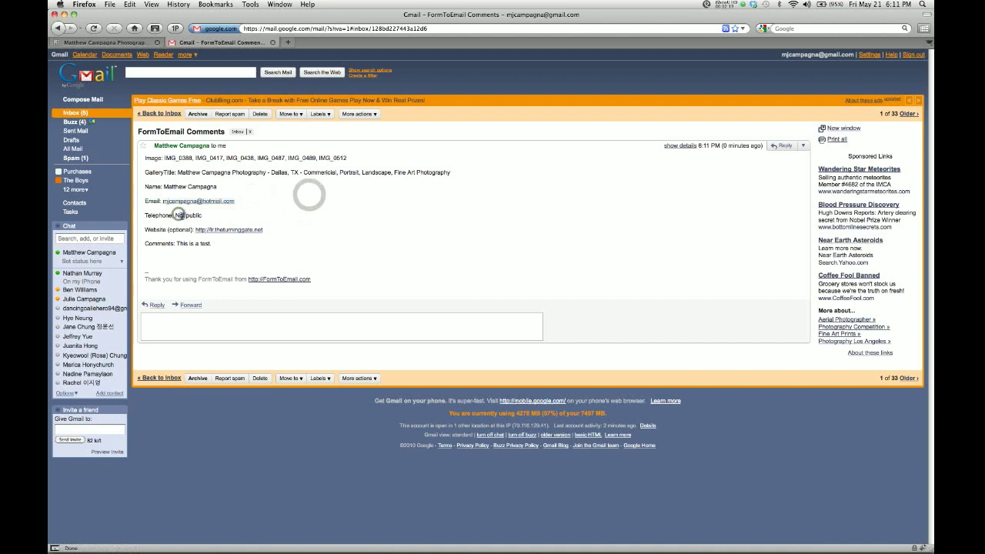
left_click(257, 218)
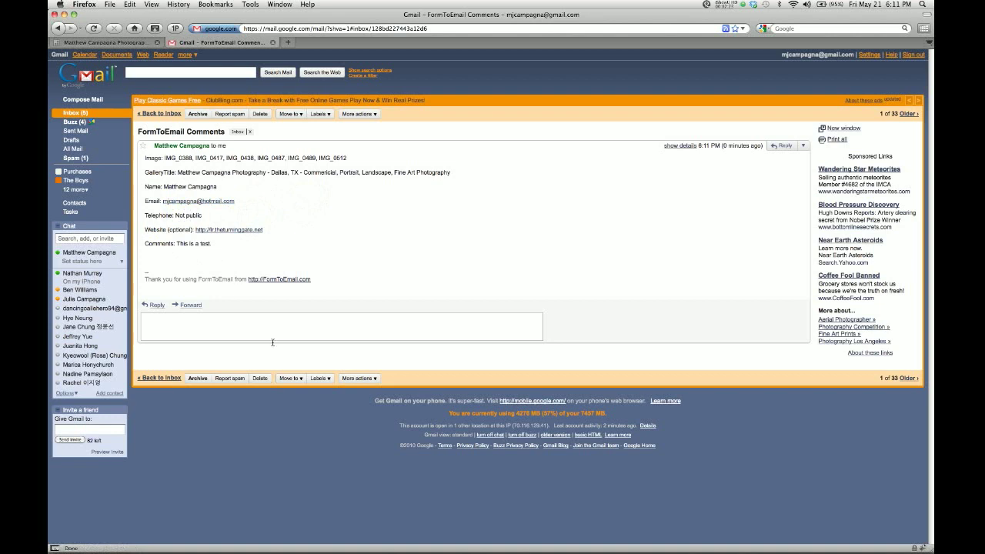
left_click(157, 305)
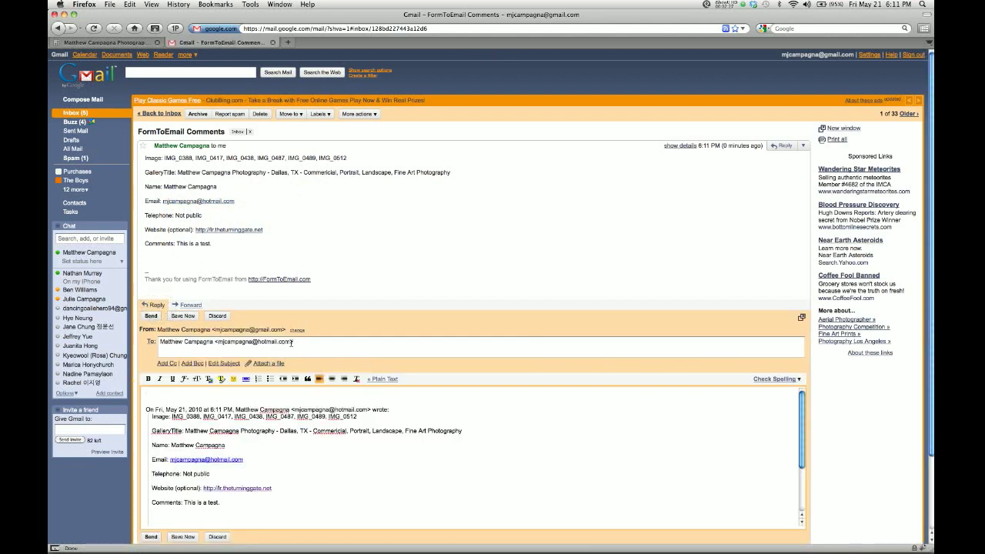
left_click_drag(293, 343, 191, 345)
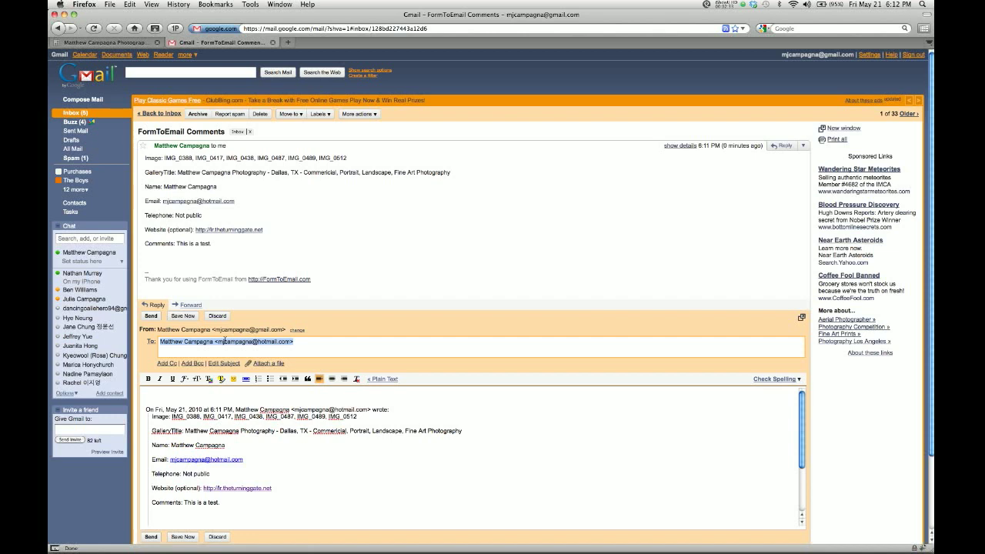
left_click(217, 317)
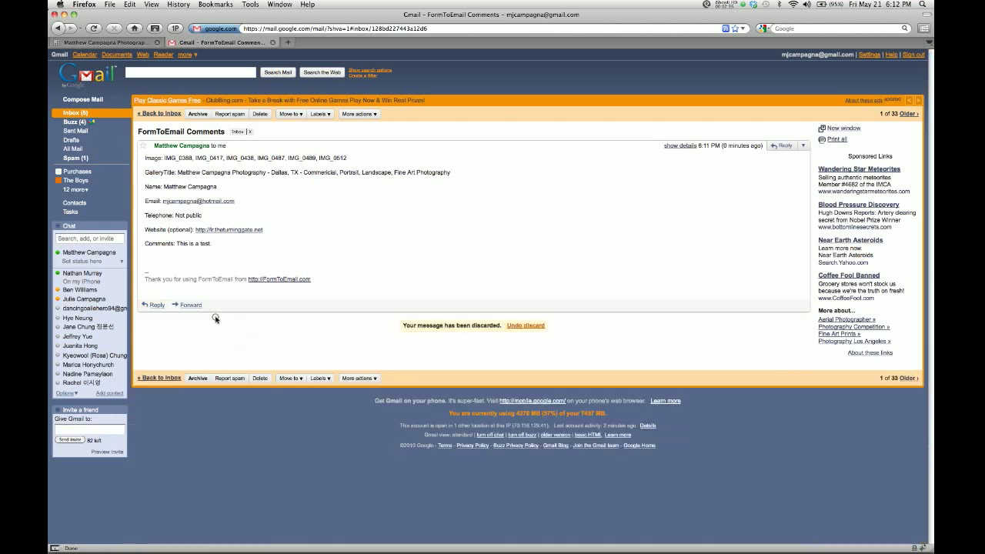
Select the six image names, IMG_0388 through IMG_0512, on the message's Image line.
left_click(396, 199)
left_click_drag(163, 159, 345, 159)
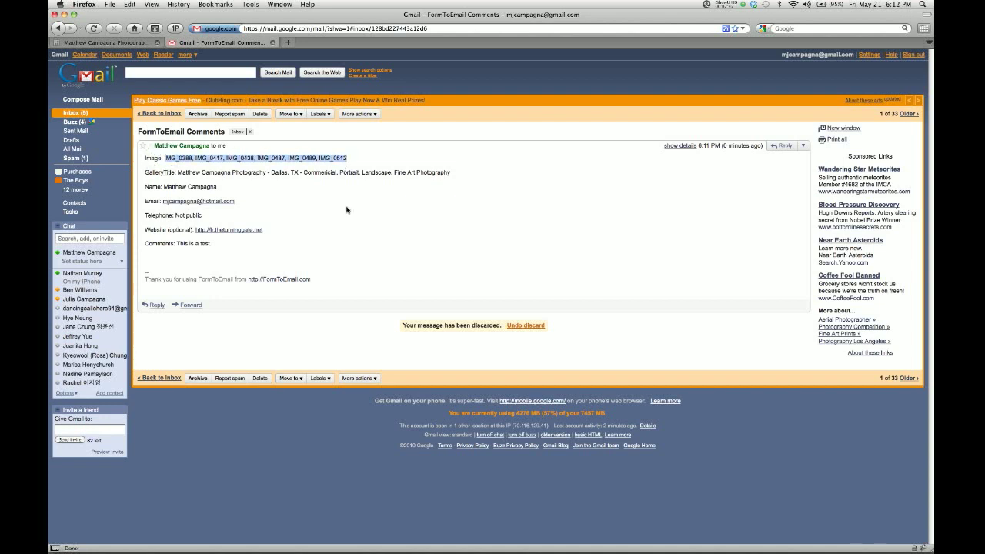
key("super+Tab")
key("super+Tab")
key("super+Tab")
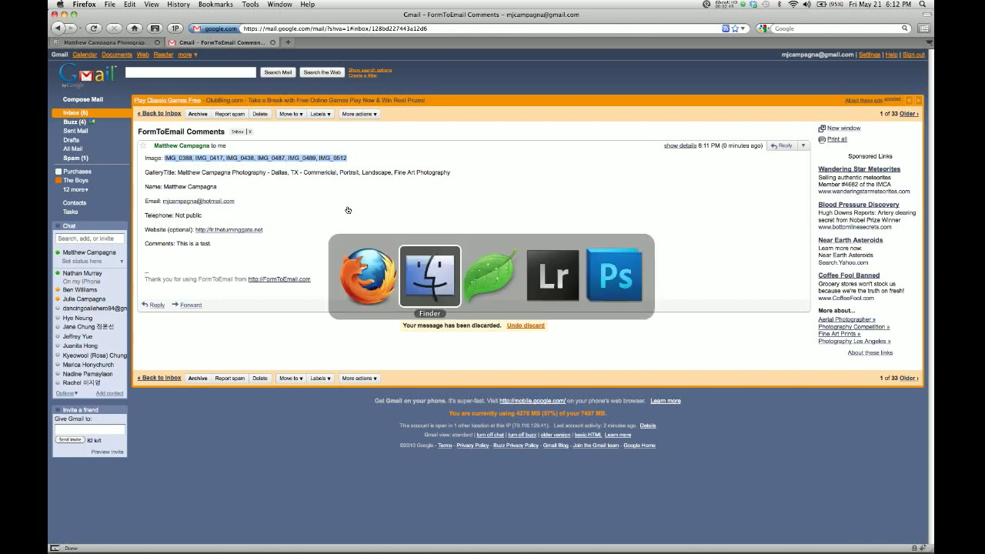
Filter the Library grid with a Text 'Contains' search for the pasted image names.
key("super+f")
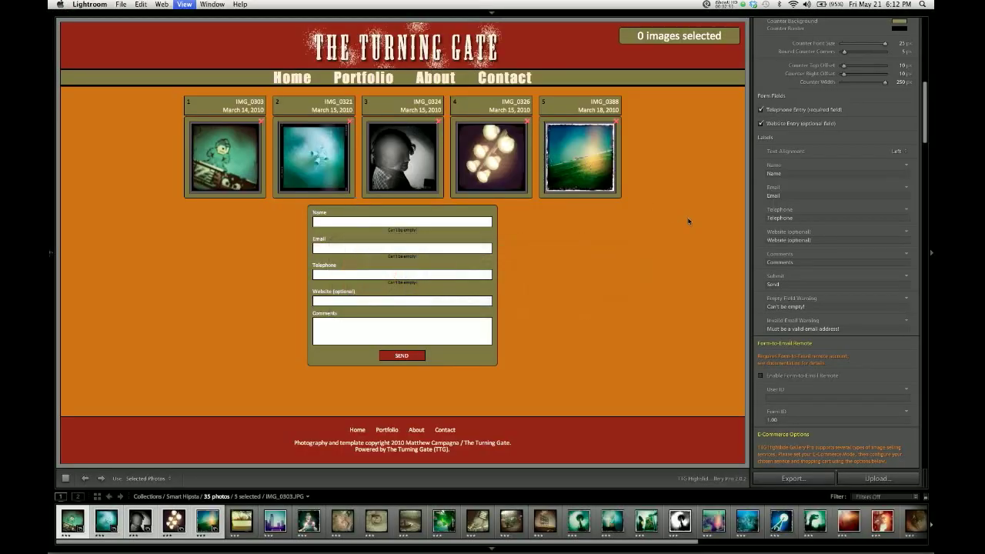
key("g")
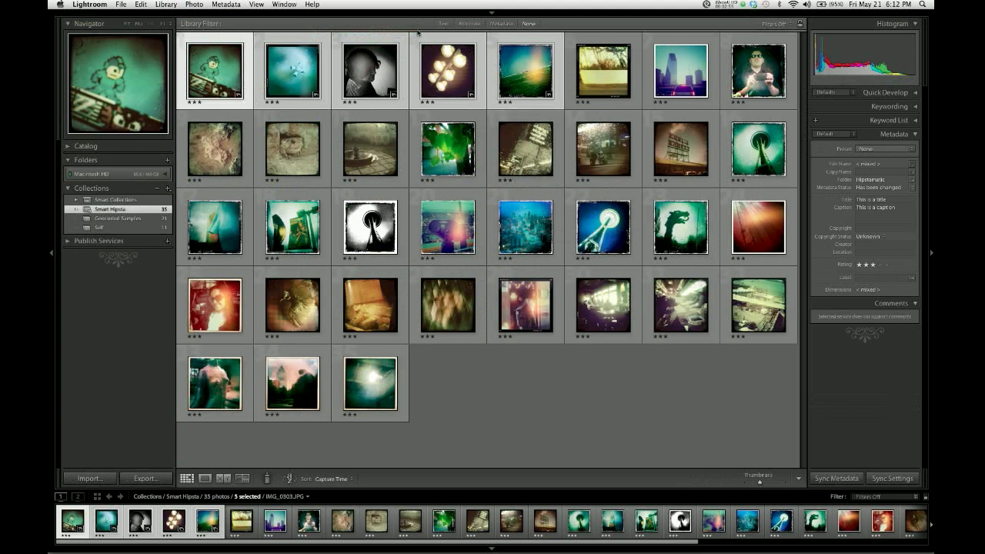
left_click(443, 26)
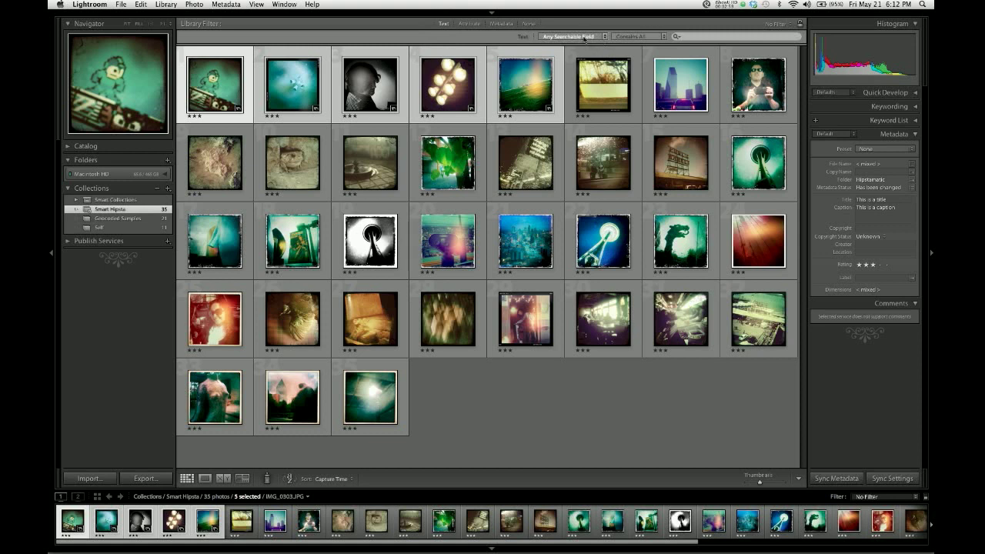
left_click(637, 36)
left_click(636, 35)
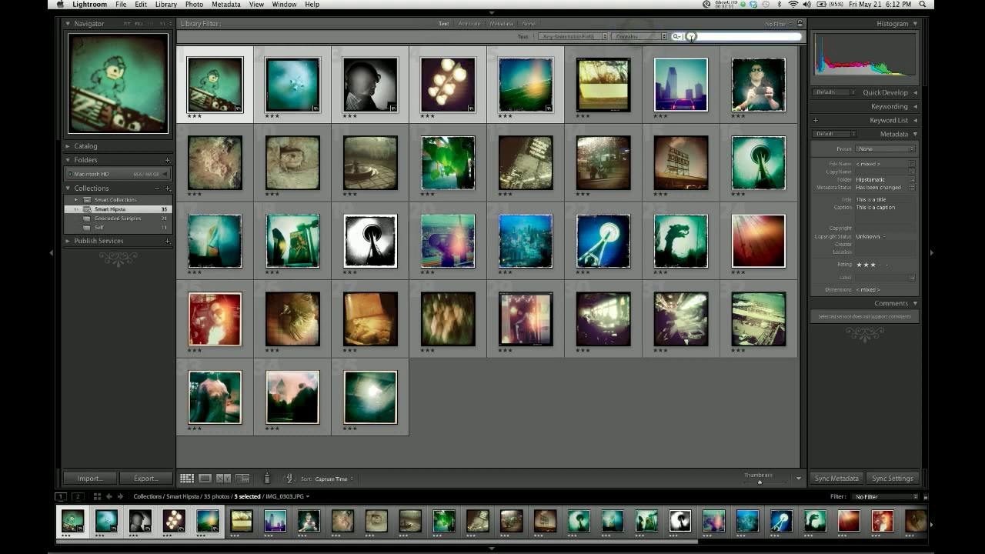
left_click(690, 36)
key("super+v")
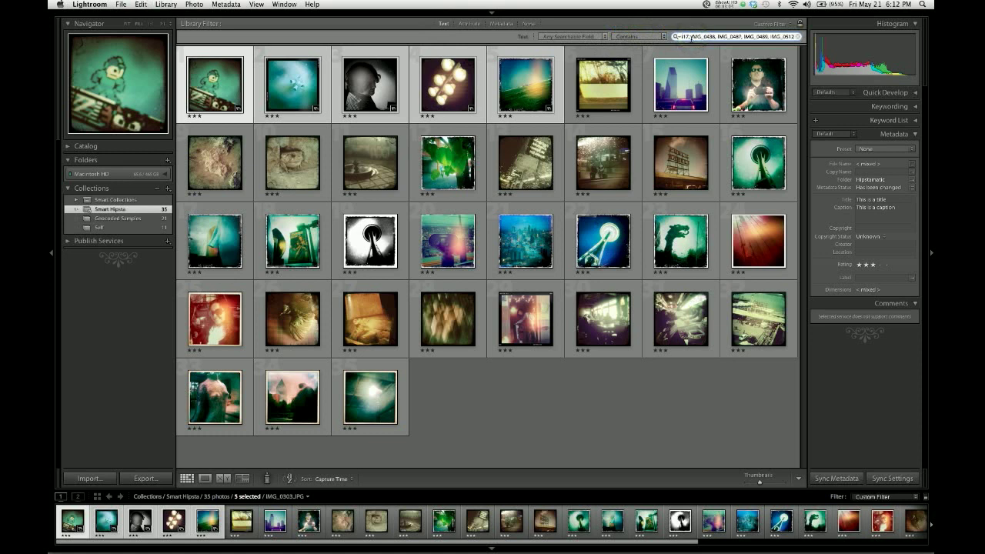
key("Return")
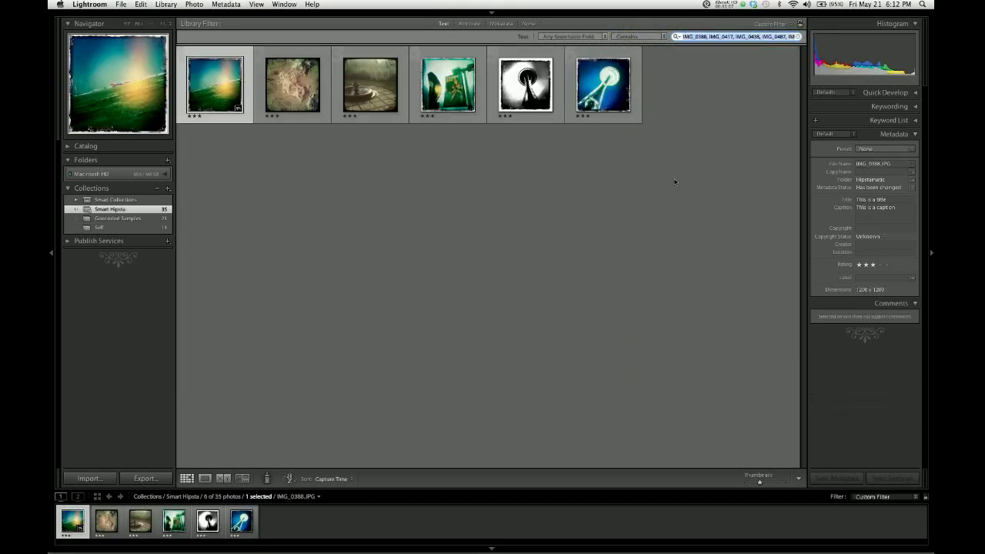
Select all six filtered photos, 6 of 35.
left_click(675, 182)
left_click(674, 181)
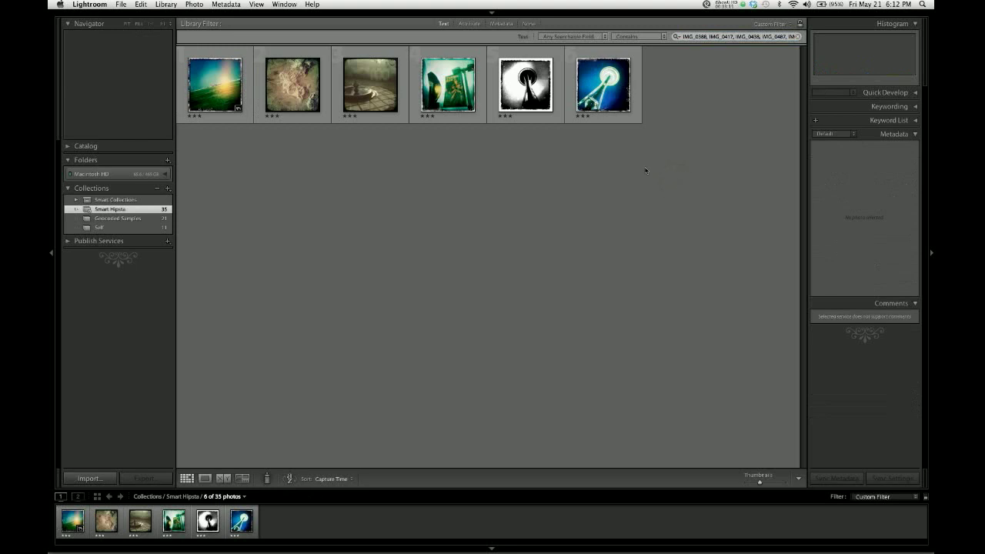
left_click(210, 94)
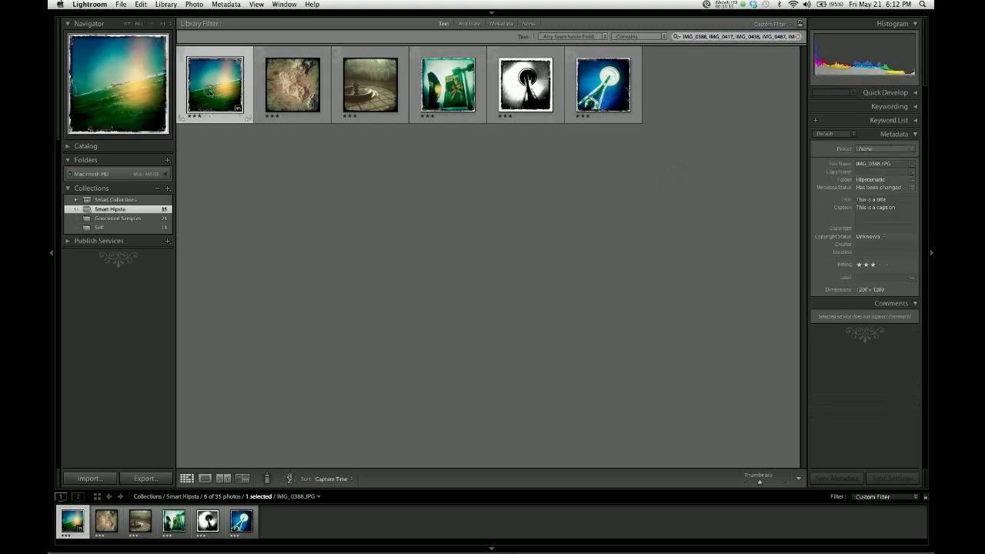
key("super+a")
Create a collection named 'Client Selects' holding the six selected photos, then deselect them.
left_click(168, 188)
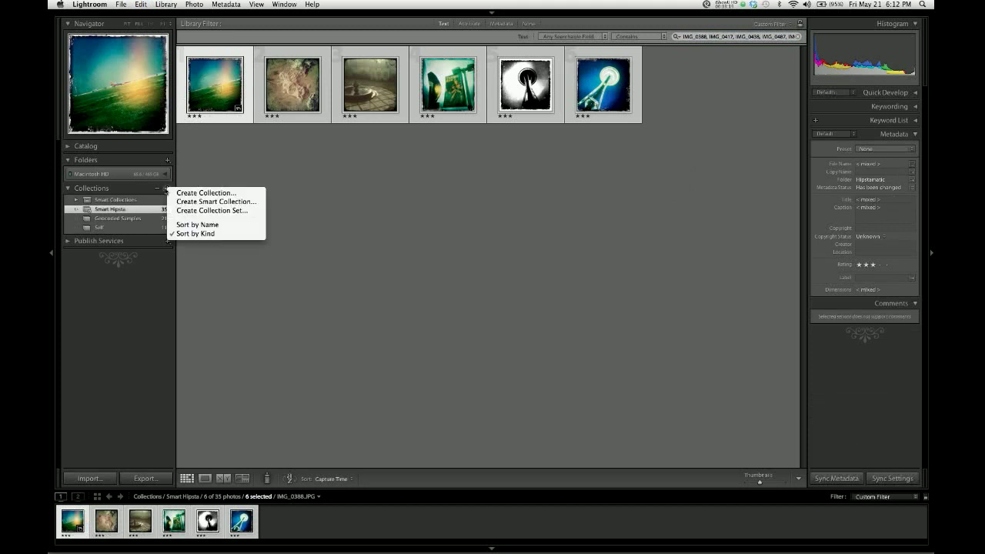
left_click(187, 192)
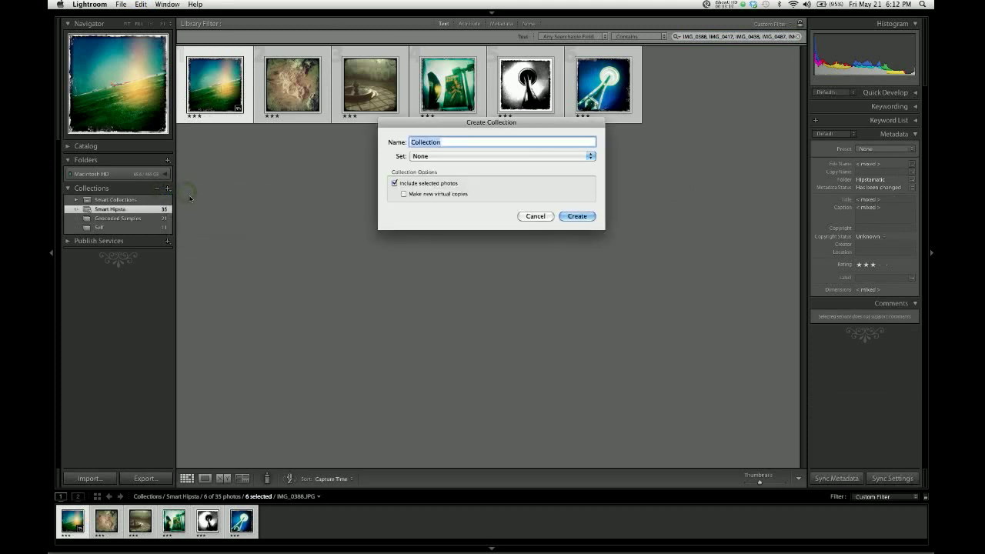
type("Client s")
type("elects")
key("Return")
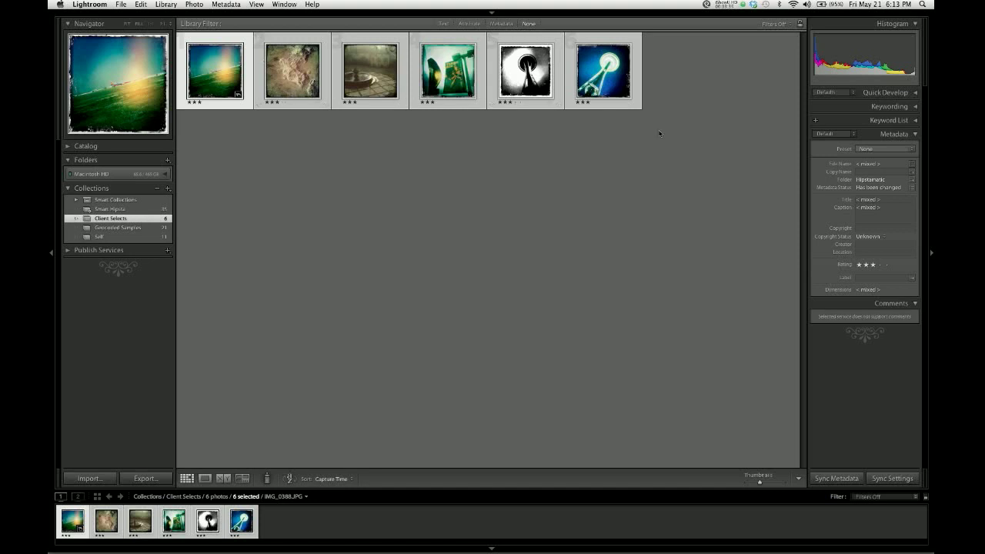
left_click(685, 103)
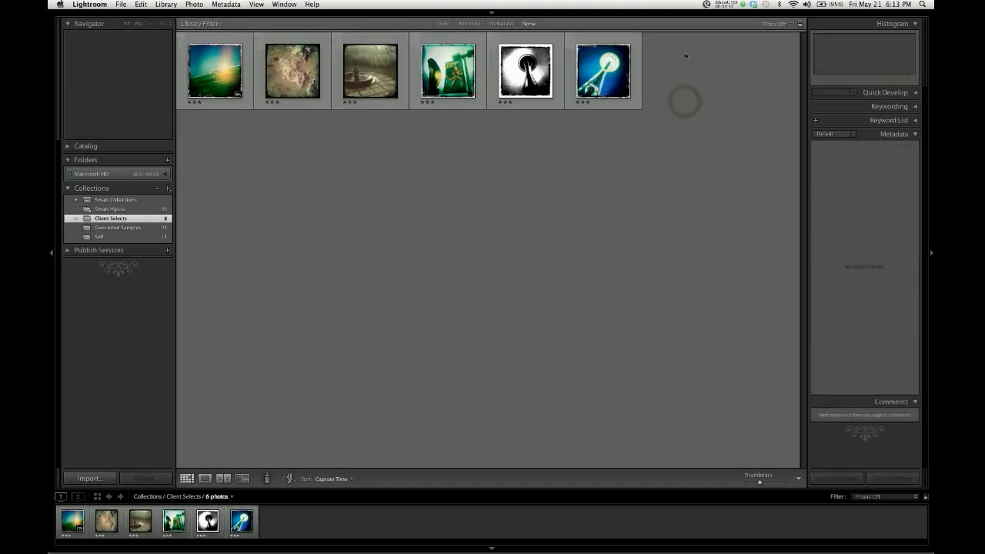